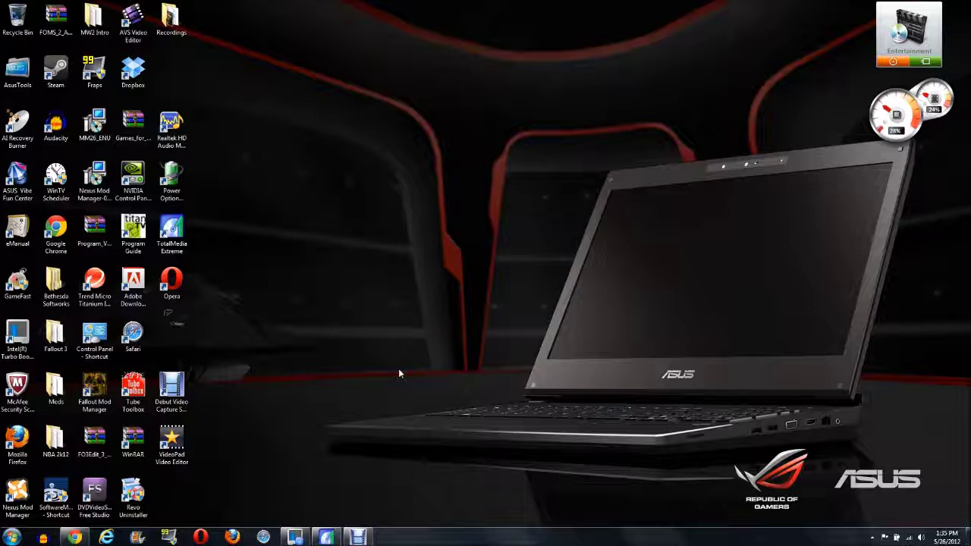
- Launch Windows Live Movie Maker from the taskbar with an empty My Movie project
{"action": "mouse_move", "coordinate": [886, 110]}
{"action": "left_click", "coordinate": [137, 537]}
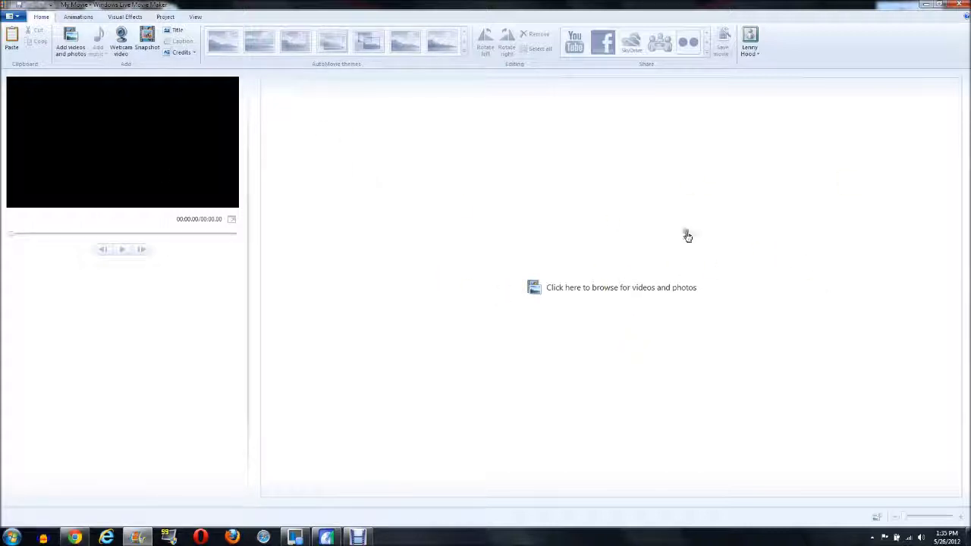
- Import the 2012_5_25_22_27_27 gameplay video from the FO3 folder, then bring Audacity back up
{"action": "left_click", "coordinate": [560, 285]}
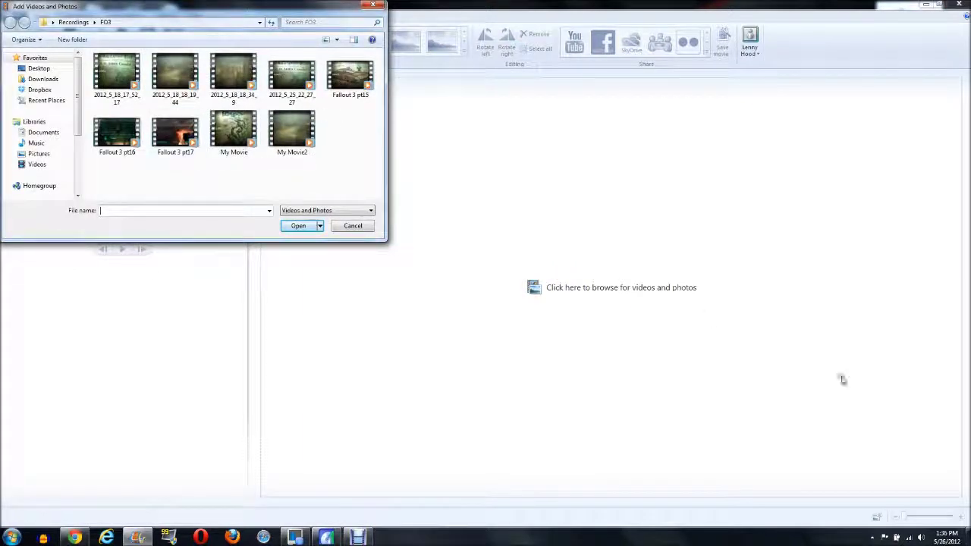
{"action": "double_click", "coordinate": [291, 76]}
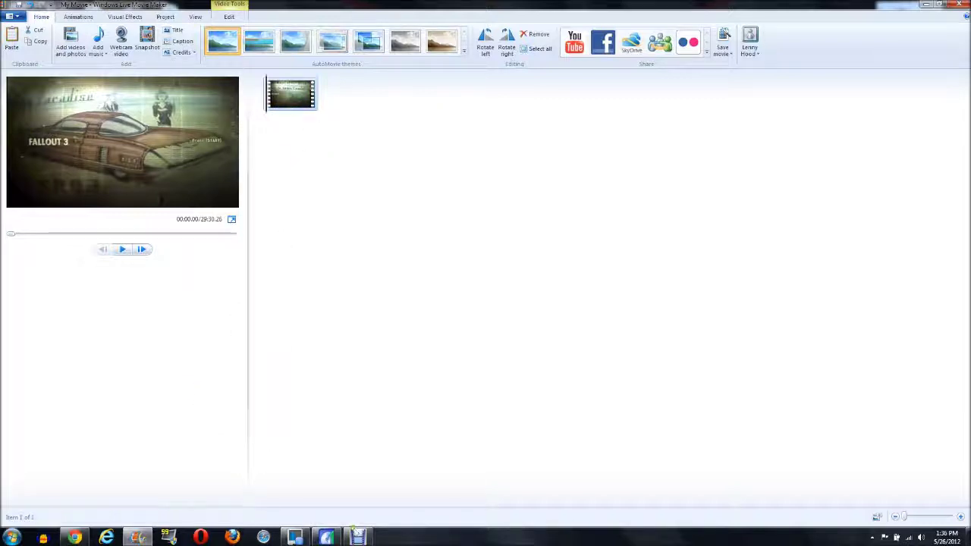
{"action": "left_click", "coordinate": [43, 538]}
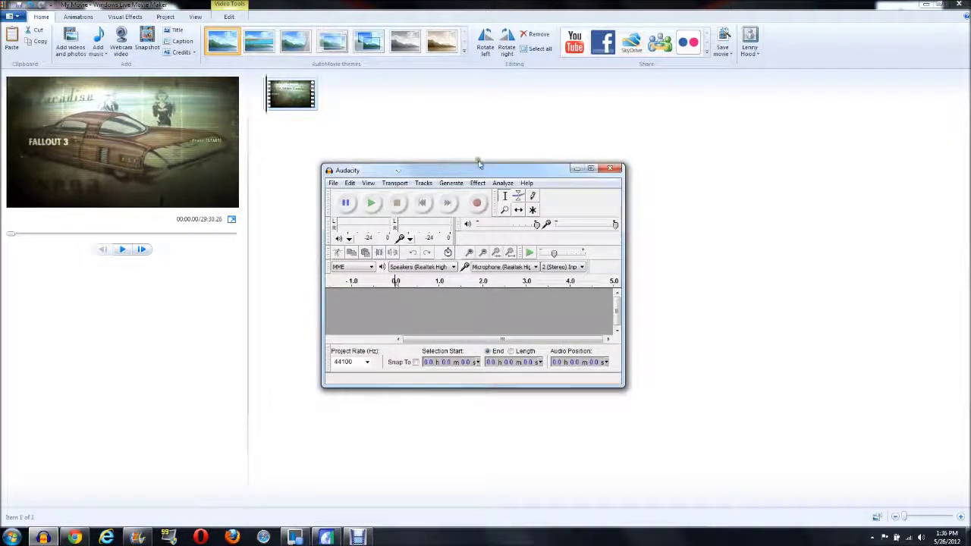
- Maximize the empty Audacity window and close it
{"action": "left_click", "coordinate": [591, 168]}
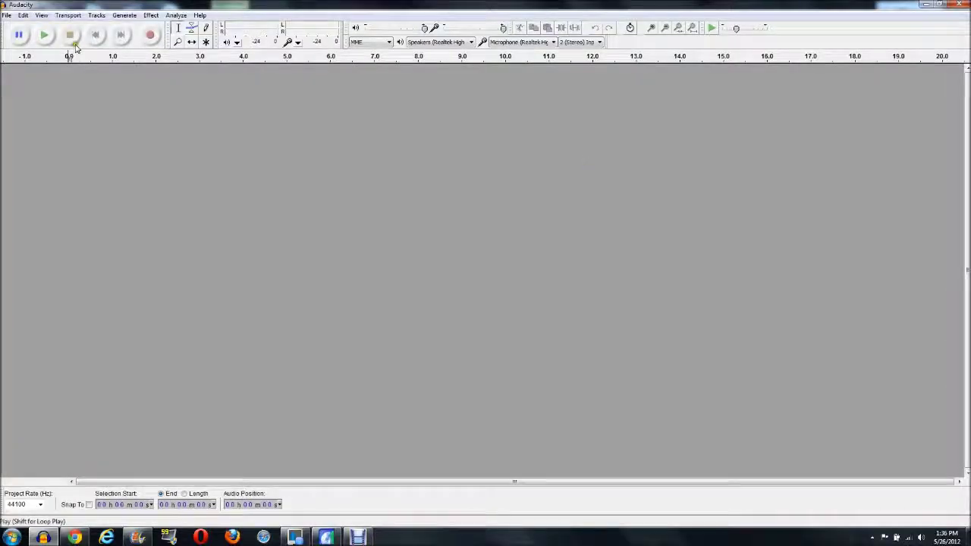
{"action": "left_click", "coordinate": [962, 4]}
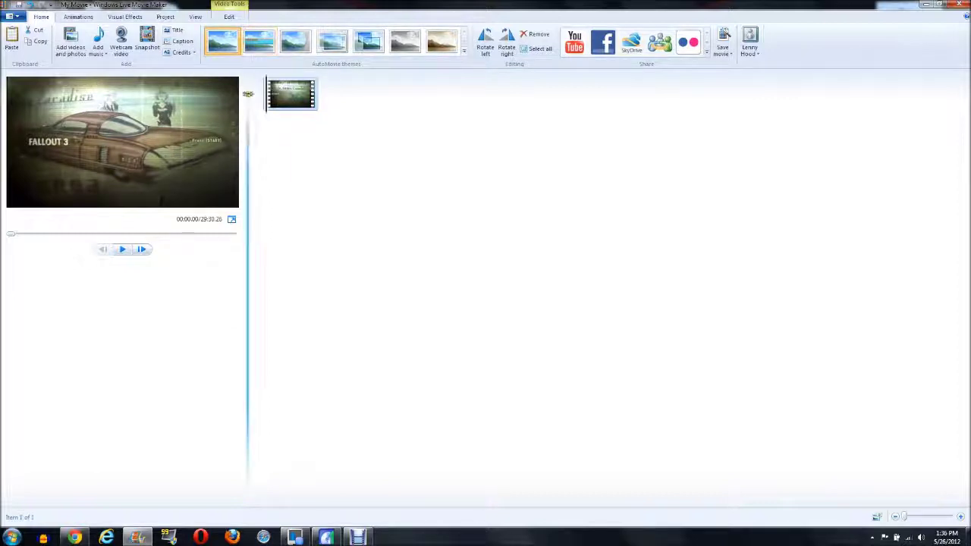
- Add Fallout 3 pt 15 from the Music library as the movie's music track
{"action": "left_click", "coordinate": [99, 36]}
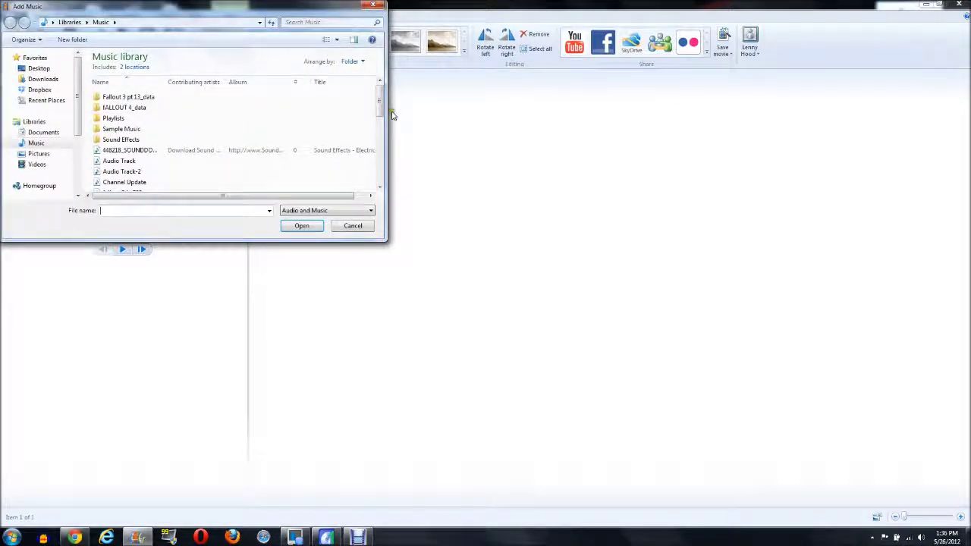
{"action": "left_click_drag", "start_coordinate": [379, 107], "coordinate": [380, 148]}
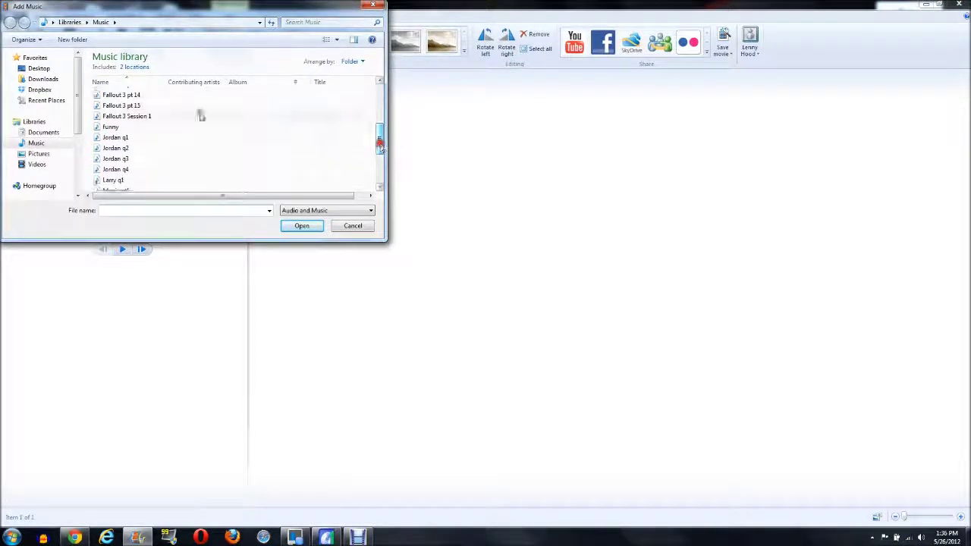
{"action": "double_click", "coordinate": [121, 106]}
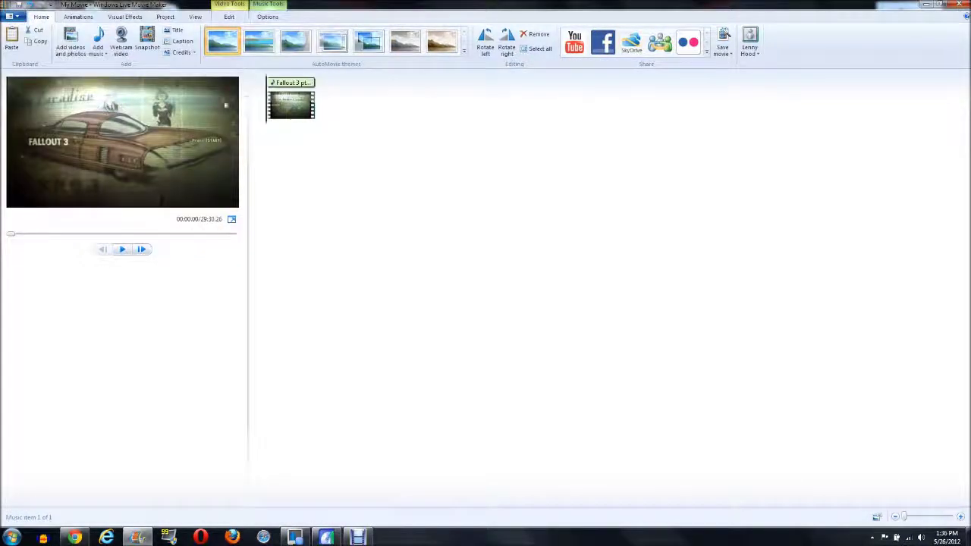
- Test playback briefly, then move the playhead to about 09:55
{"action": "left_click", "coordinate": [122, 249]}
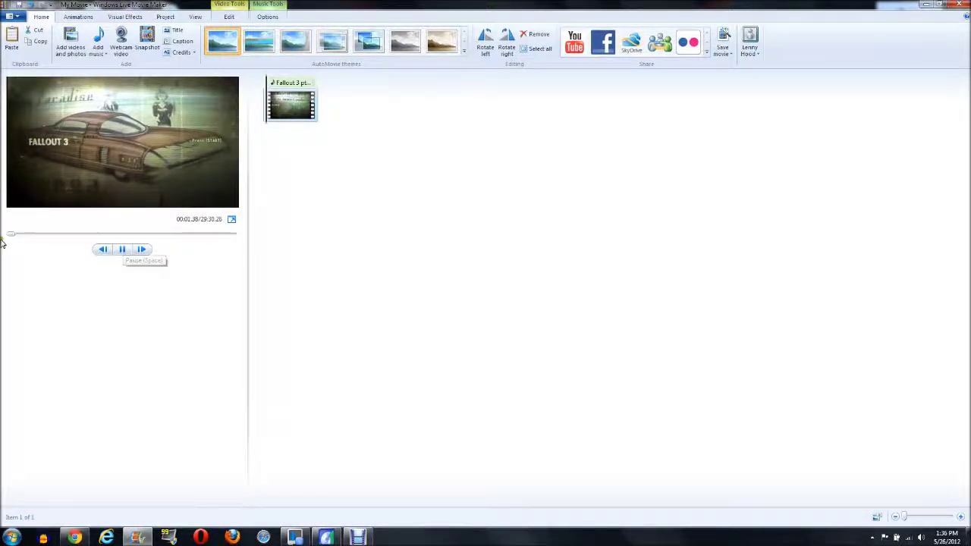
{"action": "left_click", "coordinate": [123, 250]}
{"action": "left_click", "coordinate": [4, 235]}
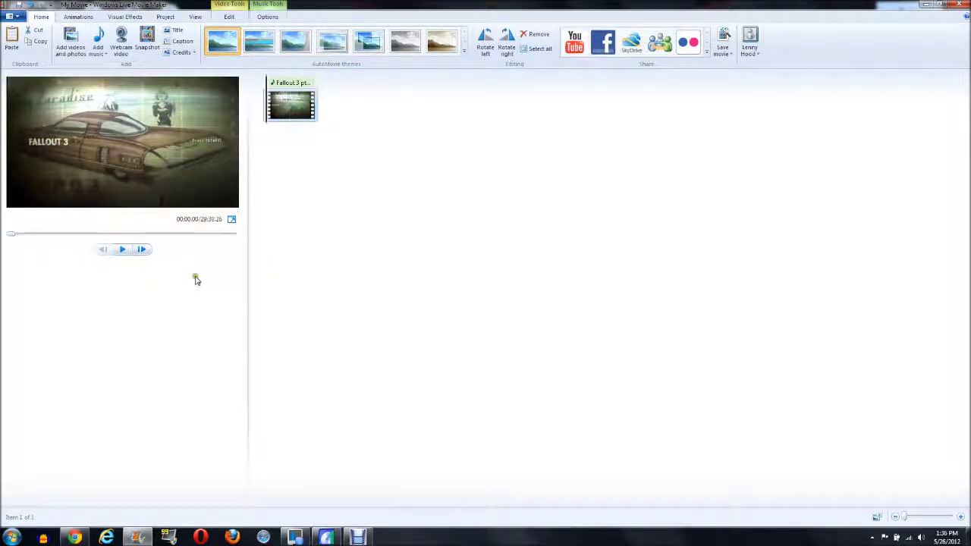
{"action": "left_click_drag", "start_coordinate": [10, 237], "coordinate": [86, 231]}
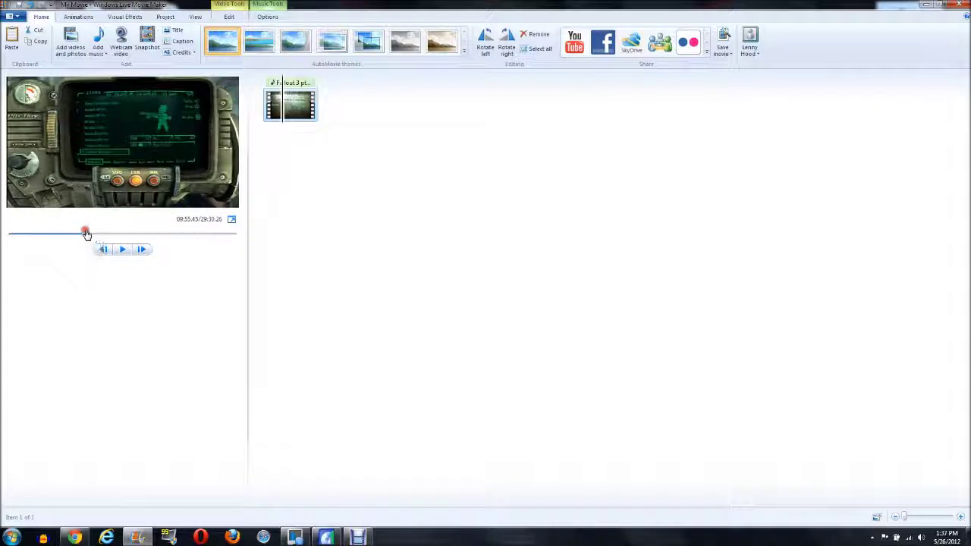
- Split both the video clip and the music at 09:55
{"action": "left_click", "coordinate": [233, 16]}
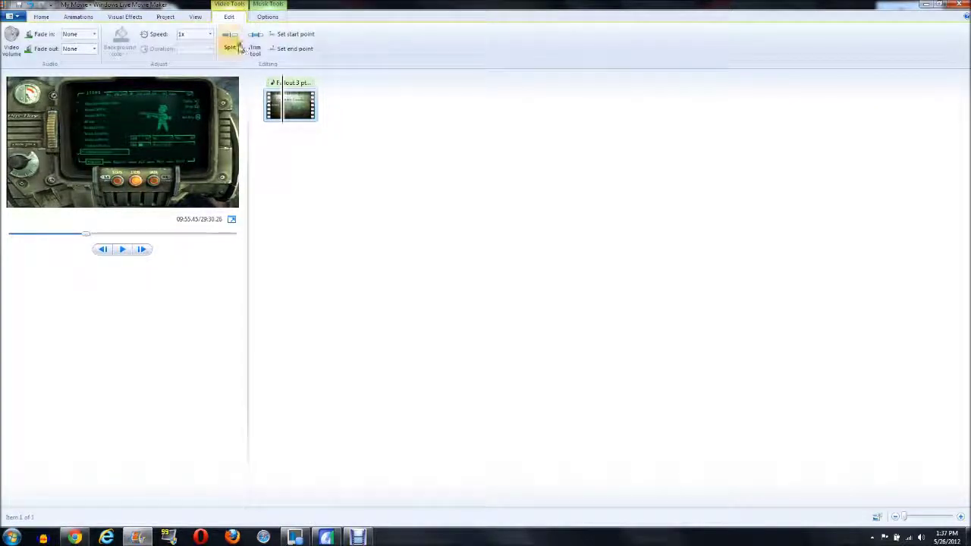
{"action": "left_click", "coordinate": [231, 47]}
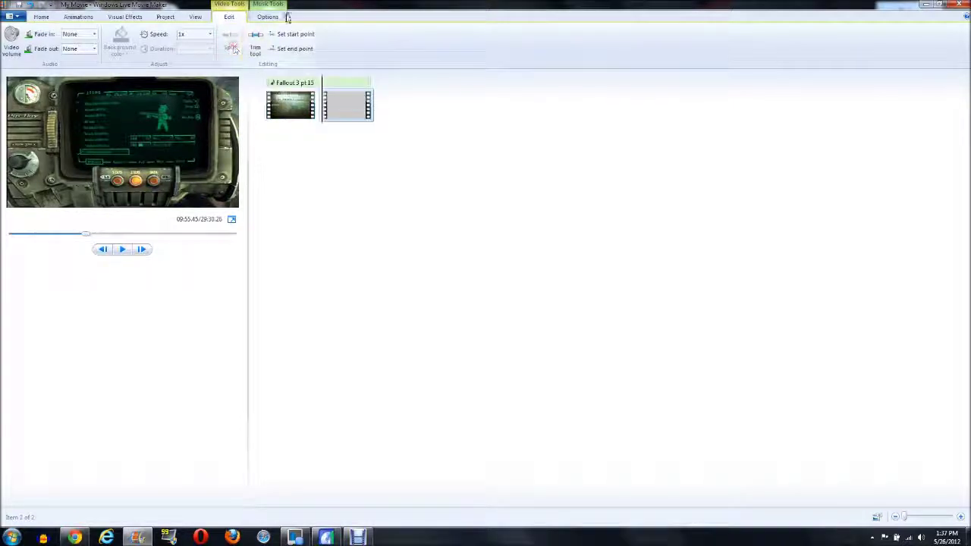
{"action": "left_click", "coordinate": [267, 19]}
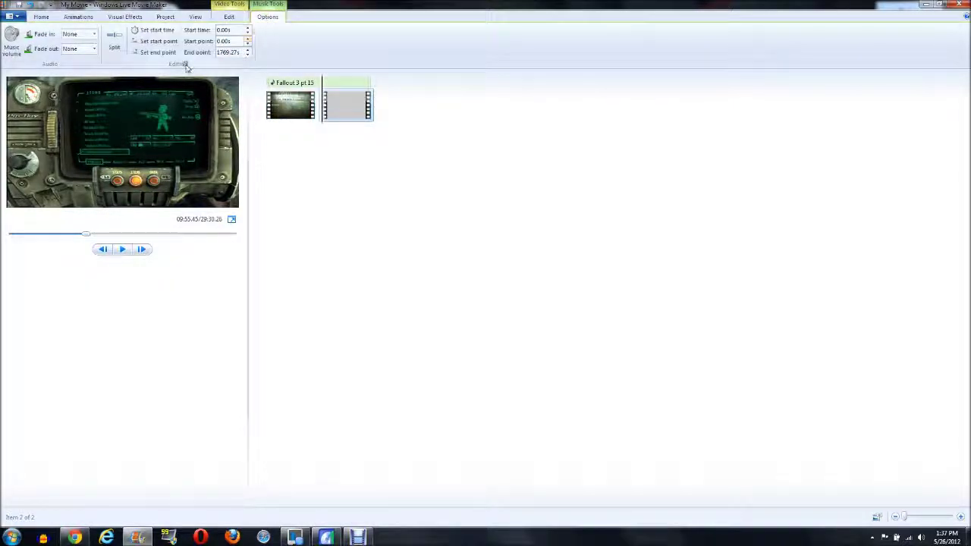
{"action": "left_click", "coordinate": [115, 46]}
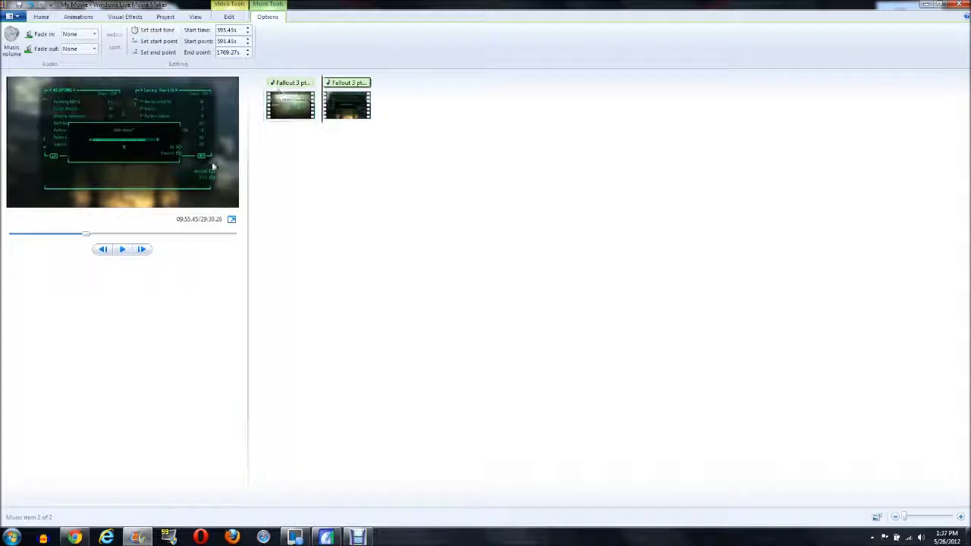
- Play from the 09:55 split point to check the cut
{"action": "left_click", "coordinate": [123, 250]}
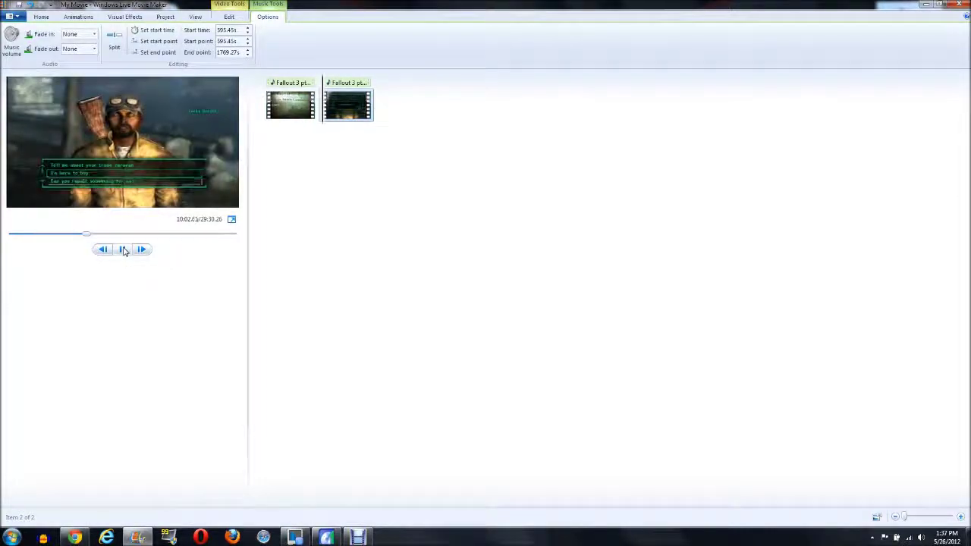
{"action": "left_click", "coordinate": [123, 249]}
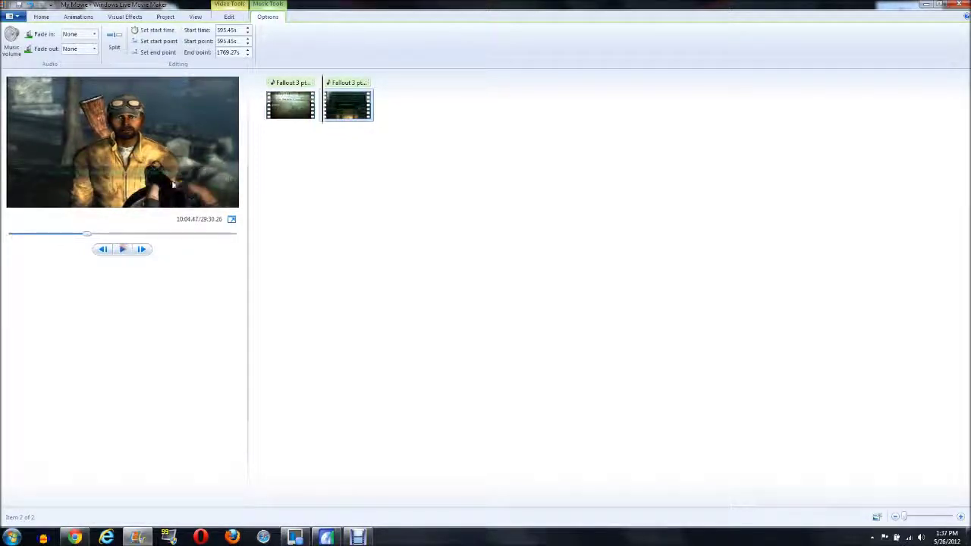
{"action": "left_click", "coordinate": [124, 249]}
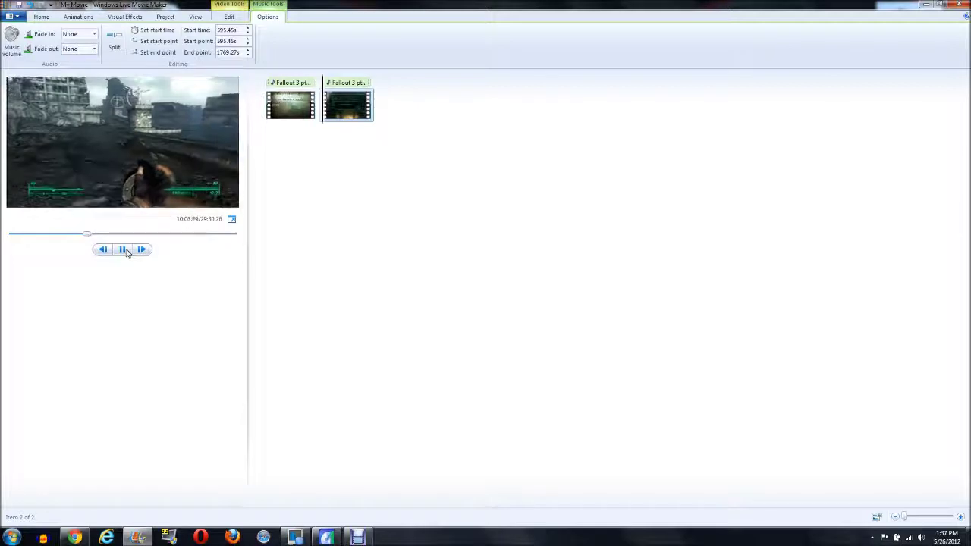
{"action": "left_click", "coordinate": [124, 250]}
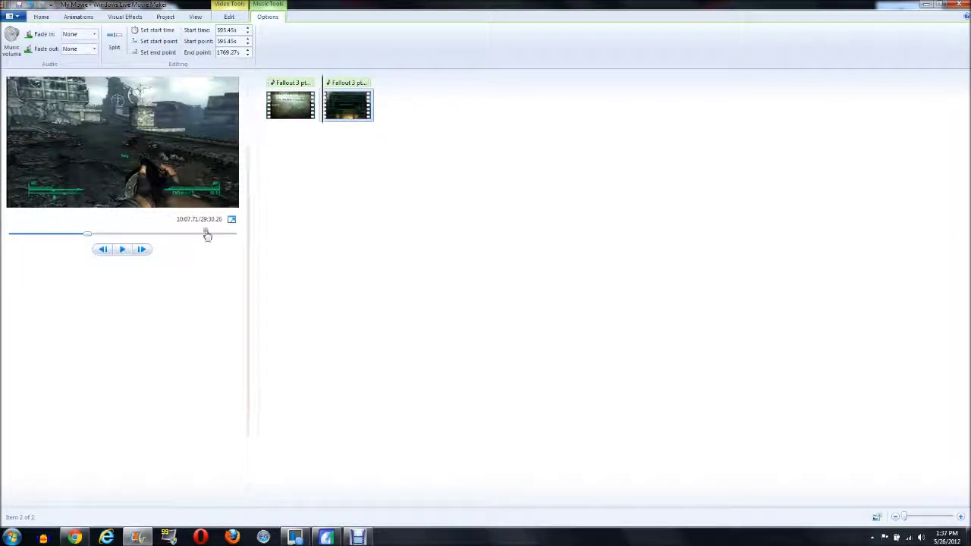
- Move to about 19:58 and split both the video and music again
{"action": "left_click_drag", "start_coordinate": [91, 235], "coordinate": [168, 239]}
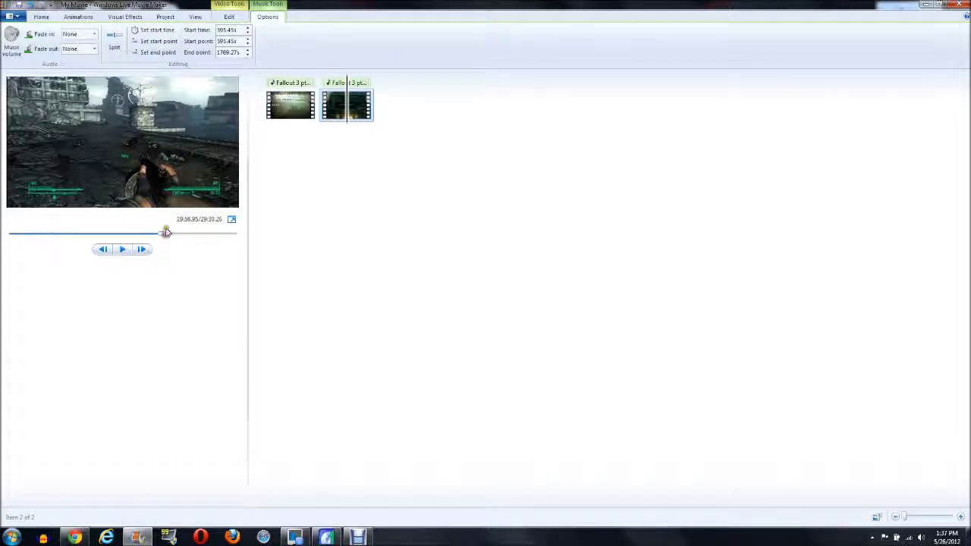
{"action": "left_click", "coordinate": [228, 16]}
{"action": "left_click", "coordinate": [233, 41]}
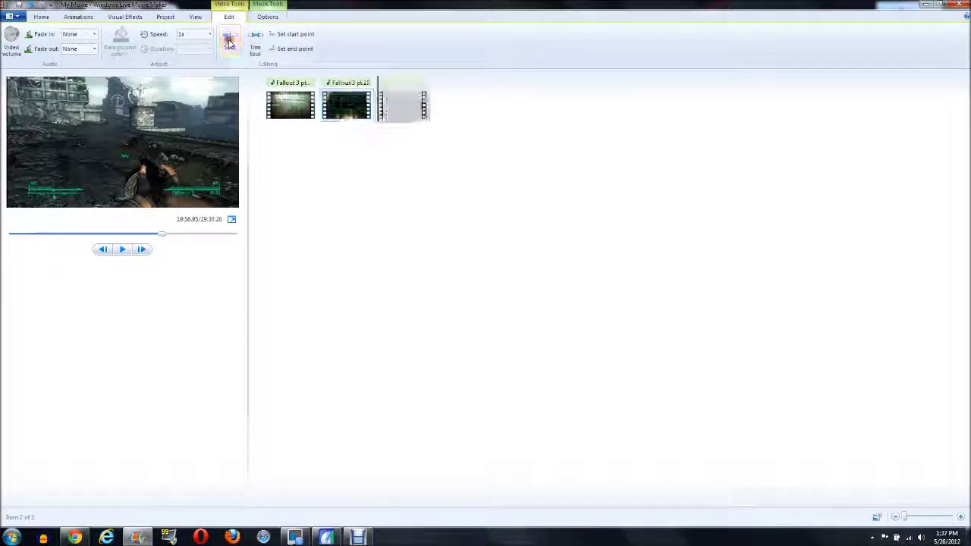
{"action": "left_click", "coordinate": [270, 16]}
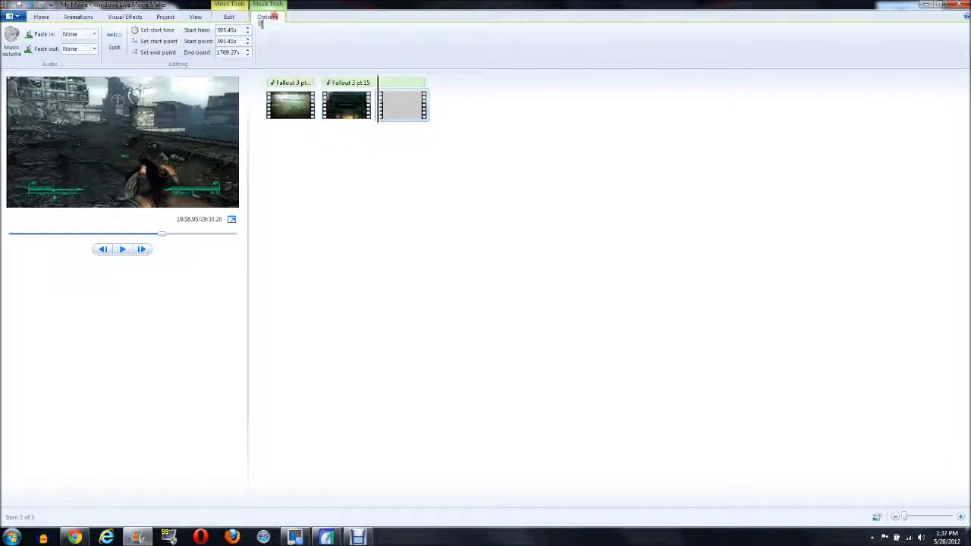
{"action": "left_click", "coordinate": [113, 42]}
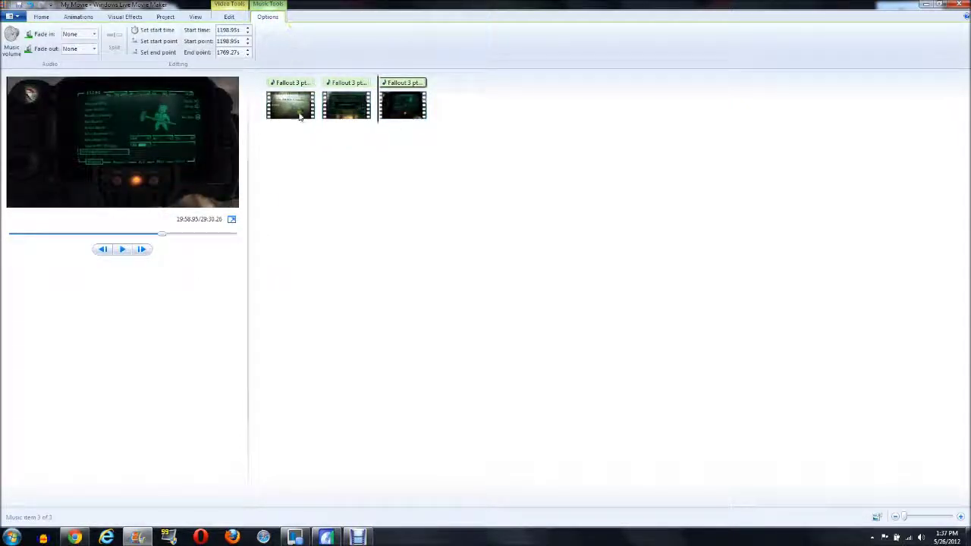
- Select the first clip at its start and return to the Home tools
{"action": "right_click", "coordinate": [388, 90]}
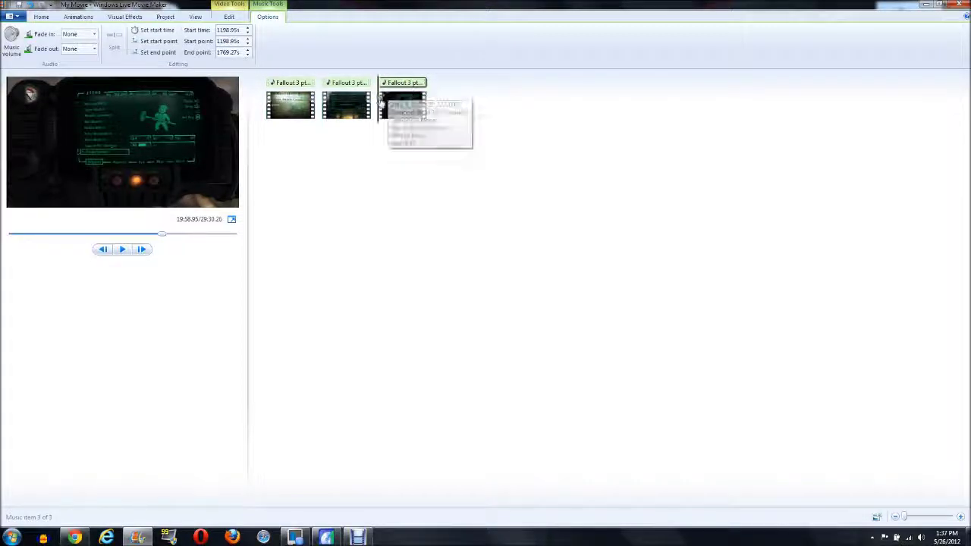
{"action": "left_click", "coordinate": [372, 96]}
{"action": "left_click", "coordinate": [253, 96]}
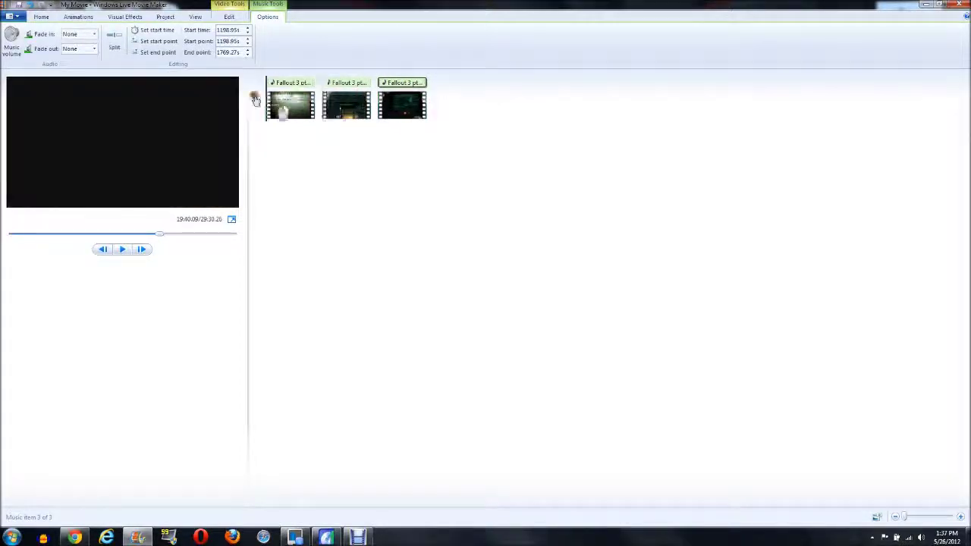
{"action": "left_click", "coordinate": [44, 16]}
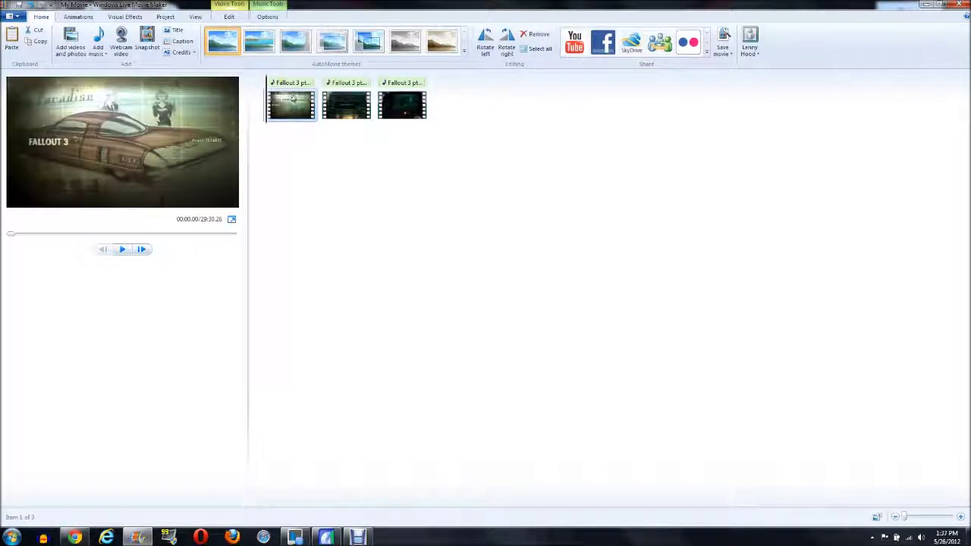
- Remove the third and second clips and their music, keeping only the first part
{"action": "right_click", "coordinate": [412, 85]}
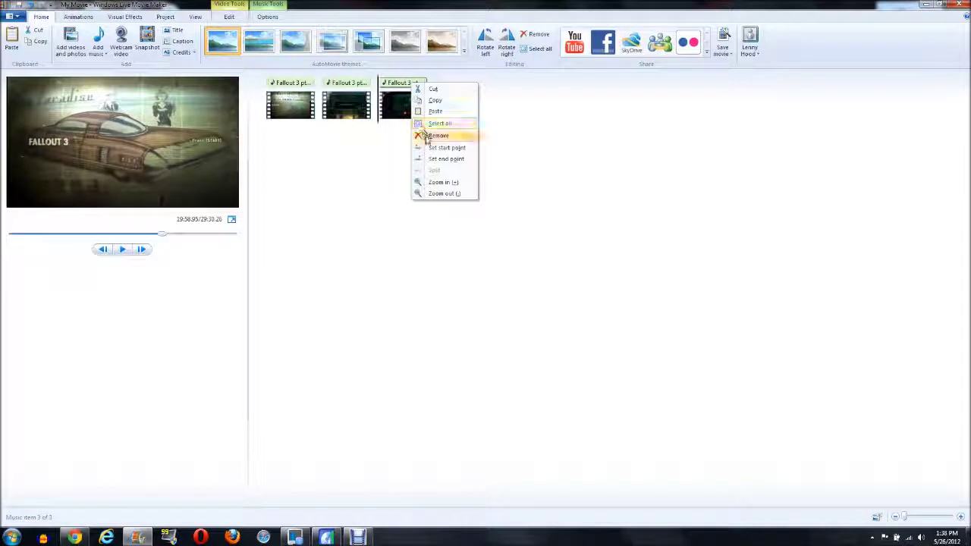
{"action": "left_click", "coordinate": [427, 135]}
{"action": "right_click", "coordinate": [417, 111]}
{"action": "left_click", "coordinate": [452, 175]}
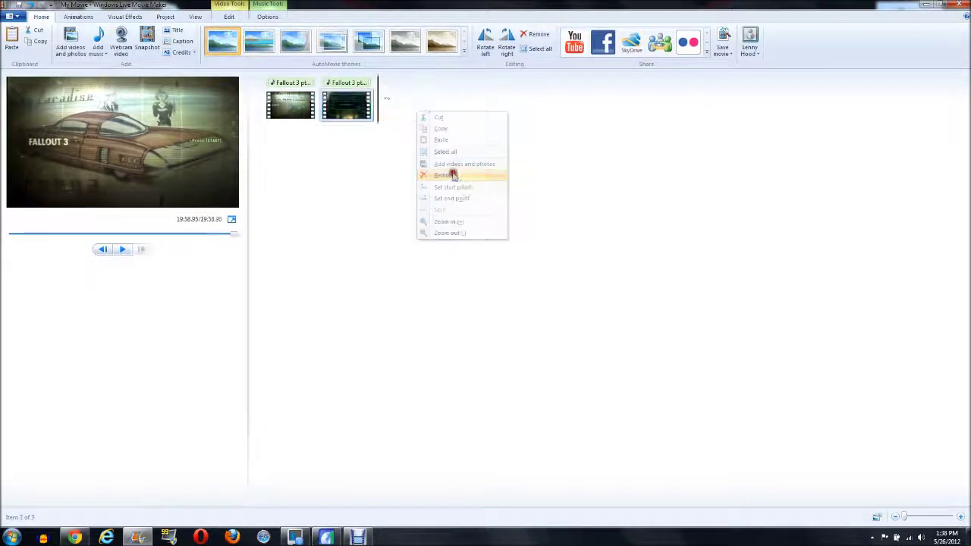
{"action": "right_click", "coordinate": [348, 82]}
{"action": "left_click", "coordinate": [381, 140]}
{"action": "right_click", "coordinate": [372, 114]}
{"action": "left_click", "coordinate": [402, 175]}
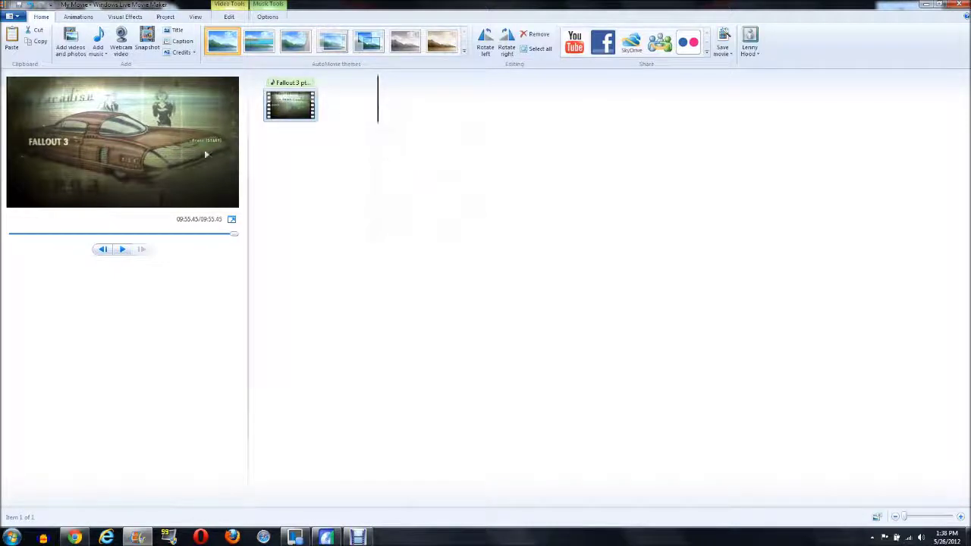
- Rewind the 09:55 first part to the beginning and play its opening seconds
{"action": "left_click", "coordinate": [255, 117]}
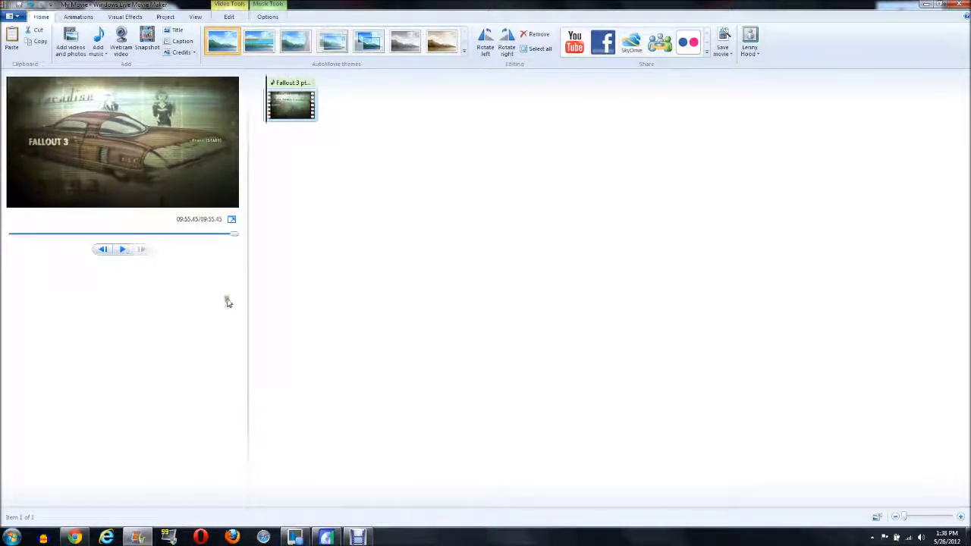
{"action": "left_click_drag", "start_coordinate": [233, 235], "coordinate": [23, 237]}
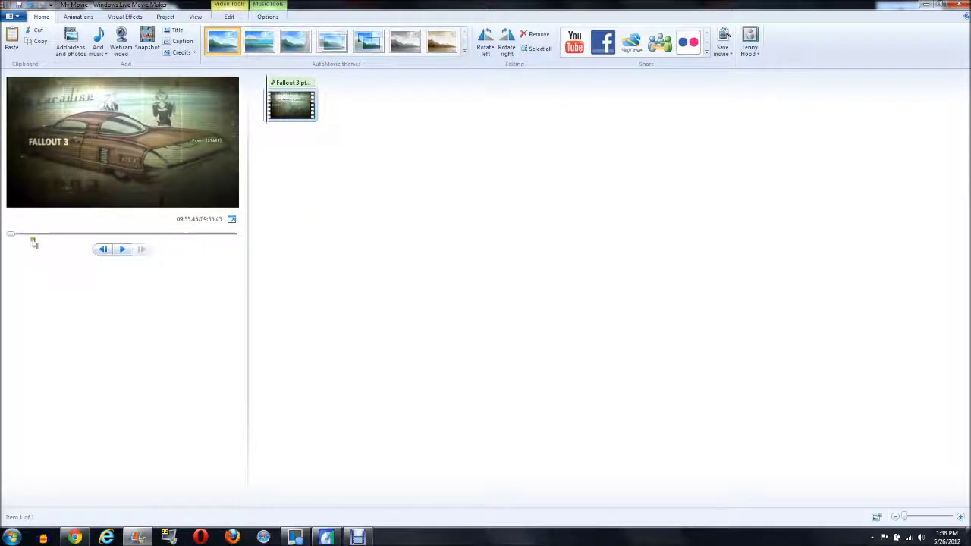
{"action": "left_click", "coordinate": [121, 251]}
{"action": "left_click", "coordinate": [122, 251]}
{"action": "left_click", "coordinate": [10, 15]}
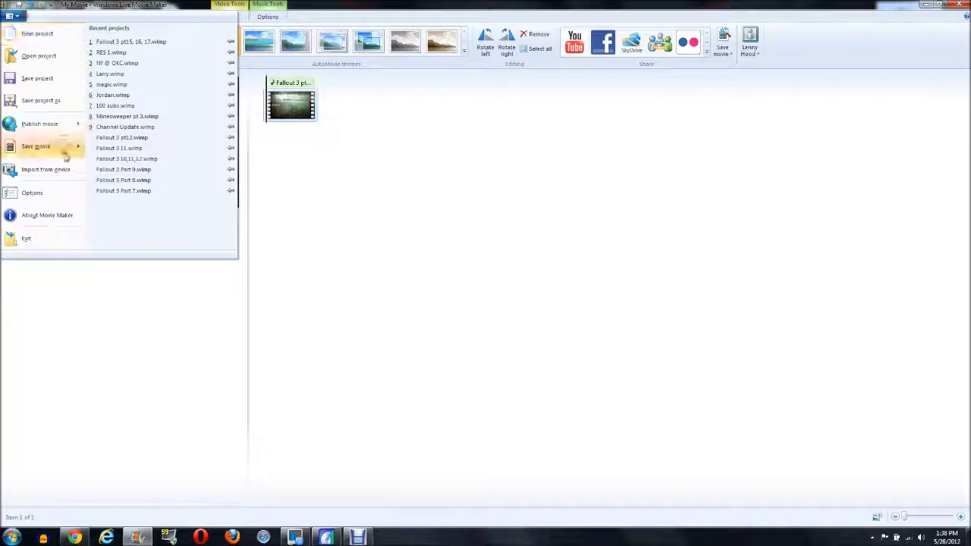
{"action": "mouse_move", "coordinate": [67, 146]}
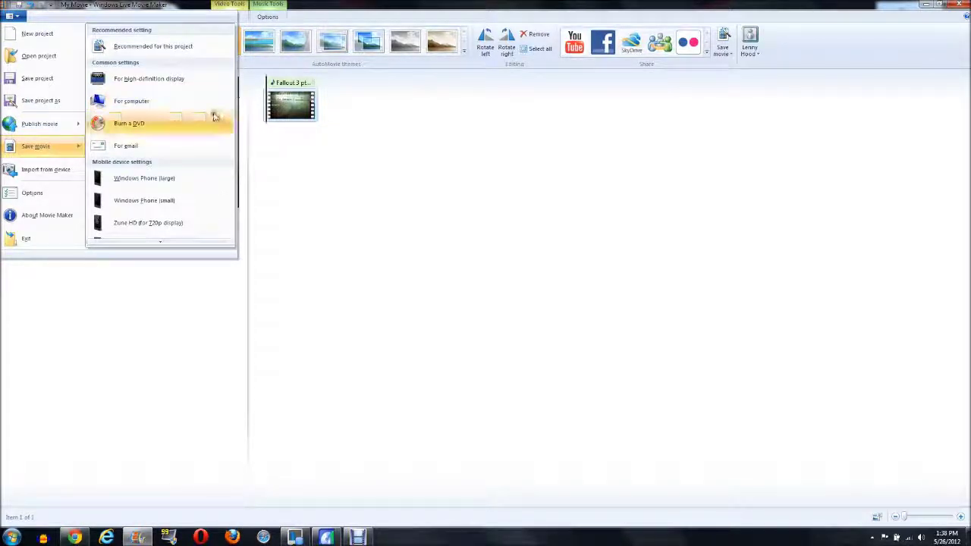
{"action": "left_click", "coordinate": [480, 107]}
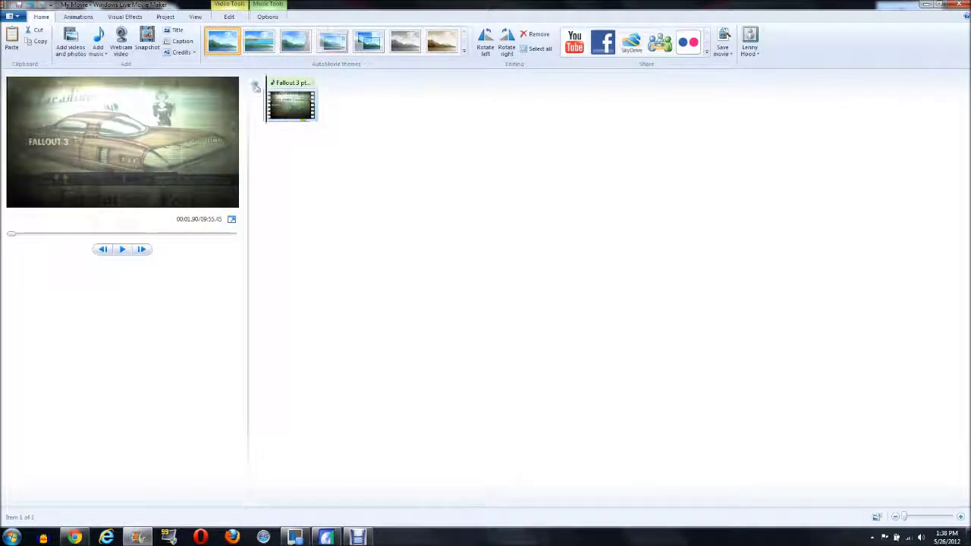
- Undo twice to restore all clips, then remove the third clip and its music
{"action": "left_click", "coordinate": [28, 6]}
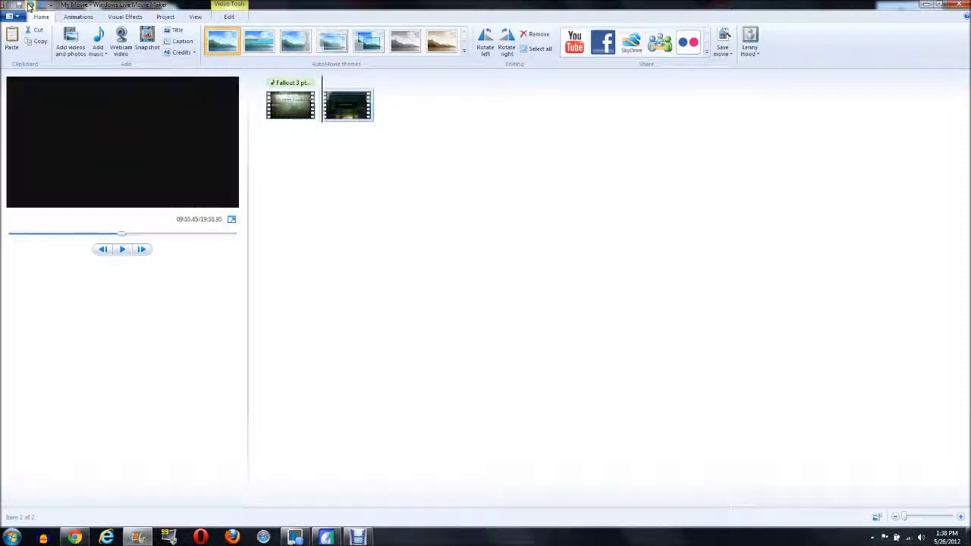
{"action": "left_click", "coordinate": [29, 6]}
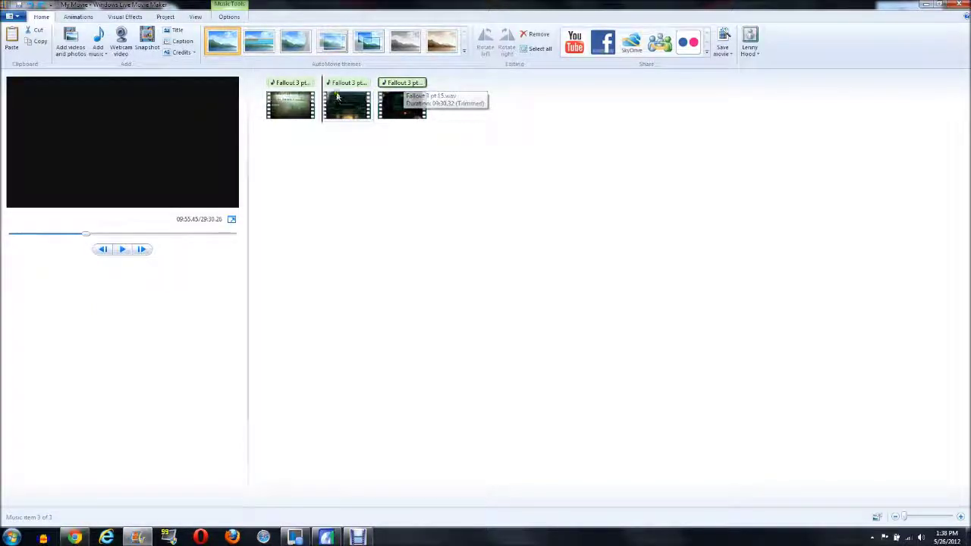
{"action": "right_click", "coordinate": [418, 86]}
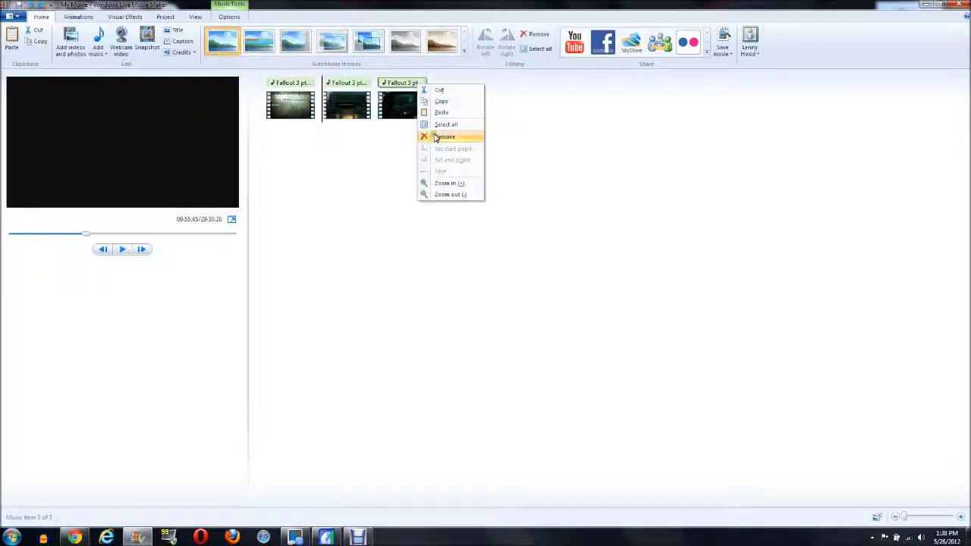
{"action": "left_click", "coordinate": [443, 137]}
{"action": "right_click", "coordinate": [416, 103]}
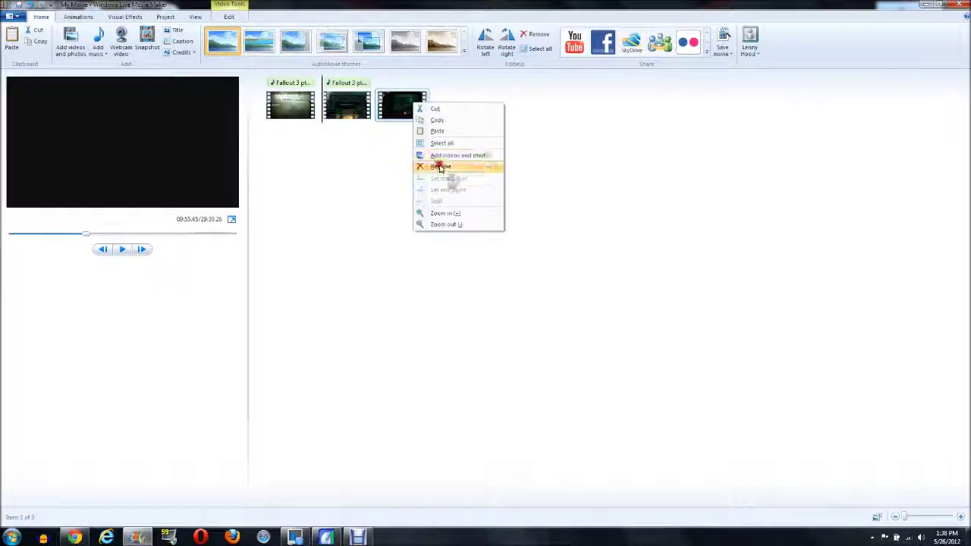
{"action": "left_click", "coordinate": [440, 167]}
- Remove the first clip and its music, leaving the second part
{"action": "right_click", "coordinate": [282, 86]}
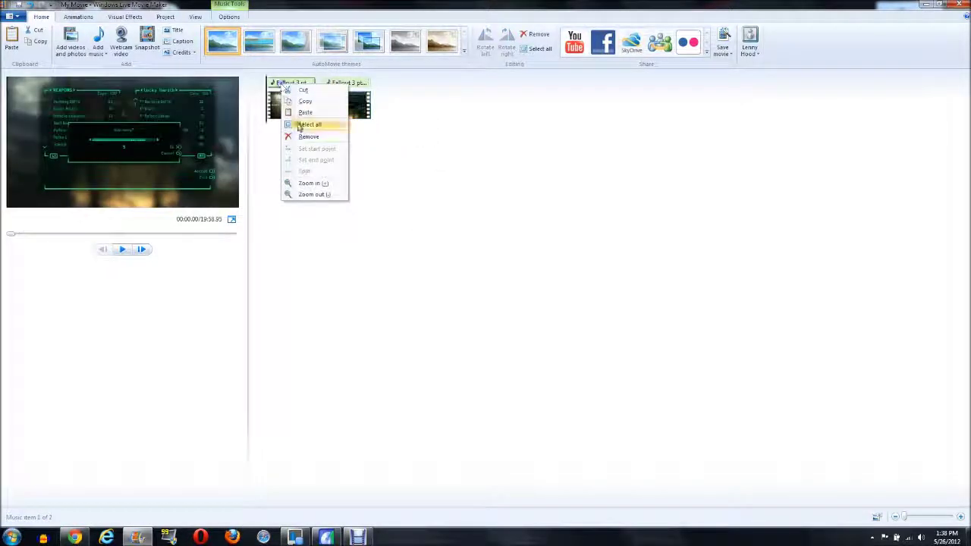
{"action": "left_click", "coordinate": [303, 138]}
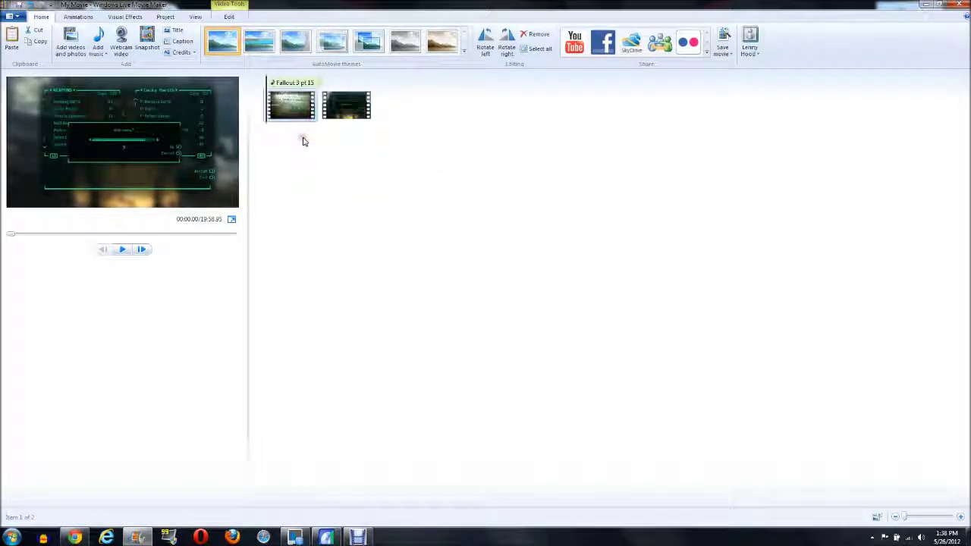
{"action": "right_click", "coordinate": [294, 114]}
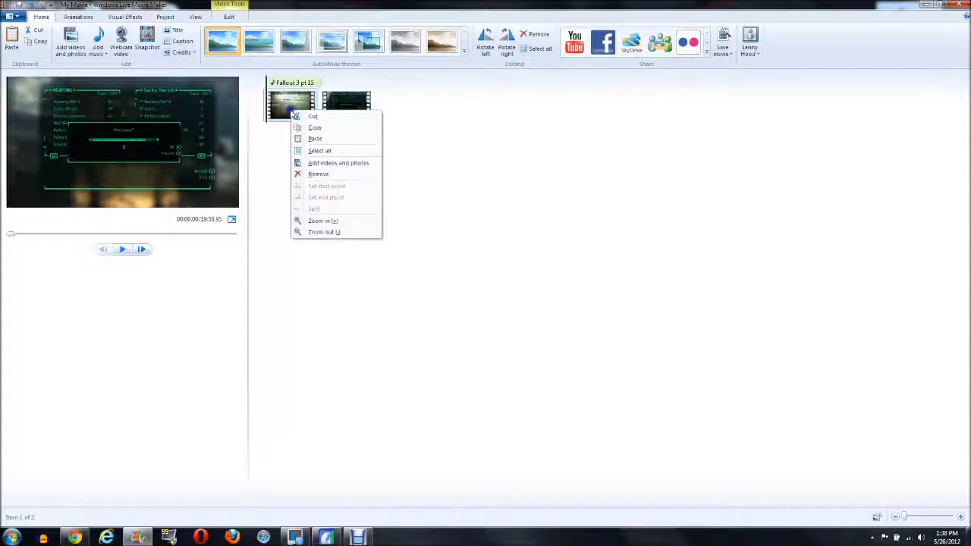
{"action": "left_click", "coordinate": [319, 174]}
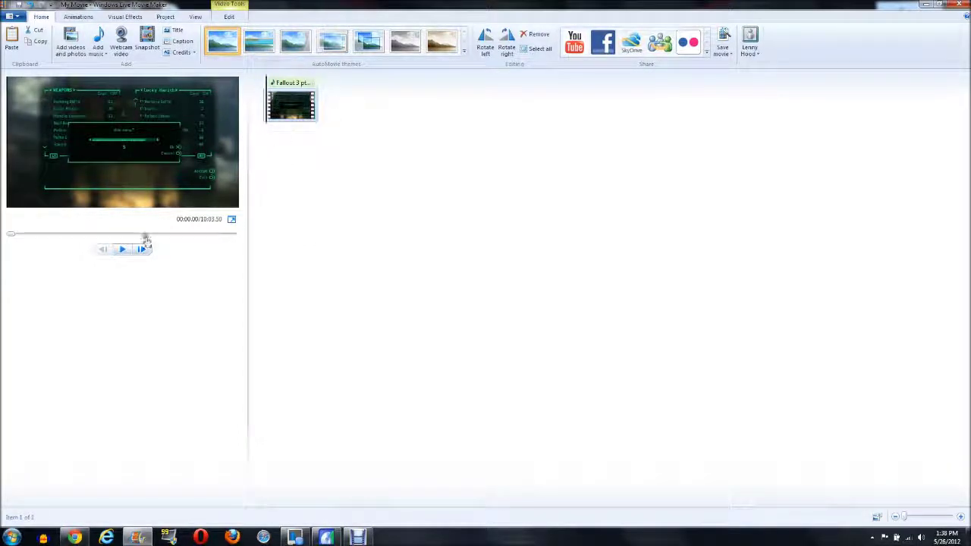
- Preview the second part from its start, then pause
{"action": "left_click", "coordinate": [122, 249]}
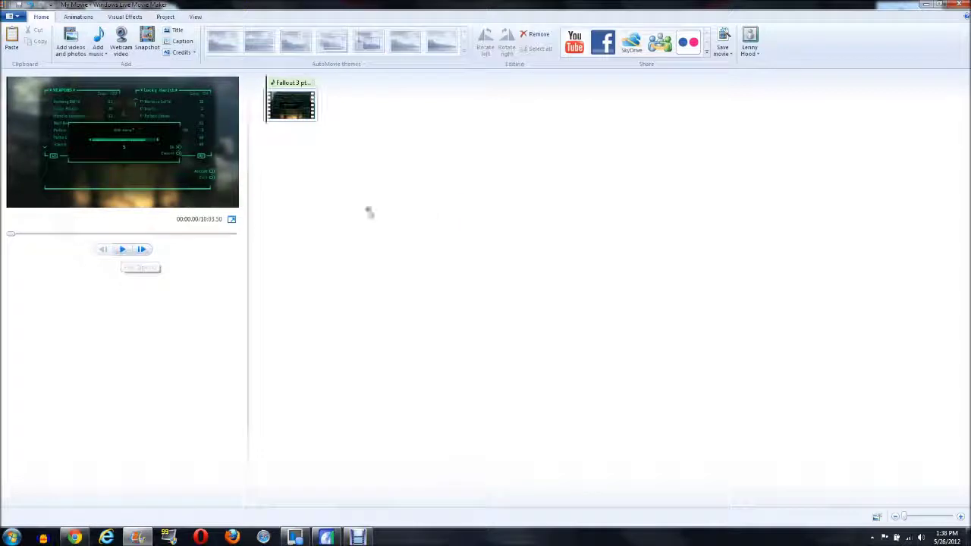
{"action": "left_click", "coordinate": [120, 254]}
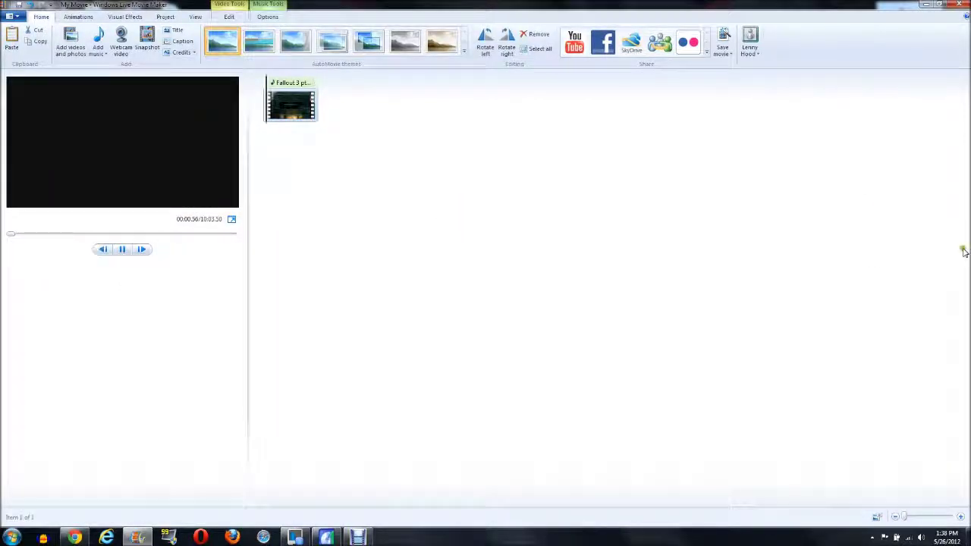
{"action": "left_click", "coordinate": [3, 236]}
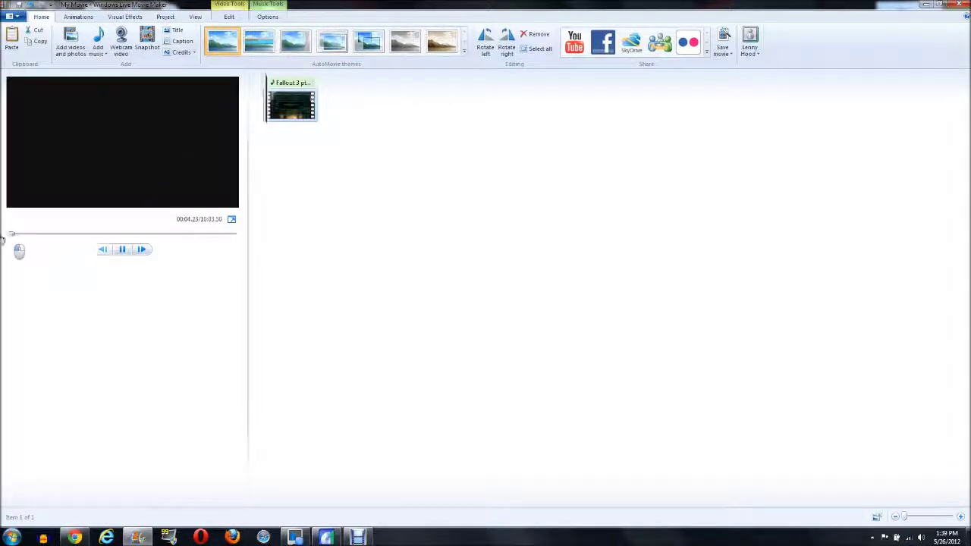
{"action": "left_click", "coordinate": [115, 235]}
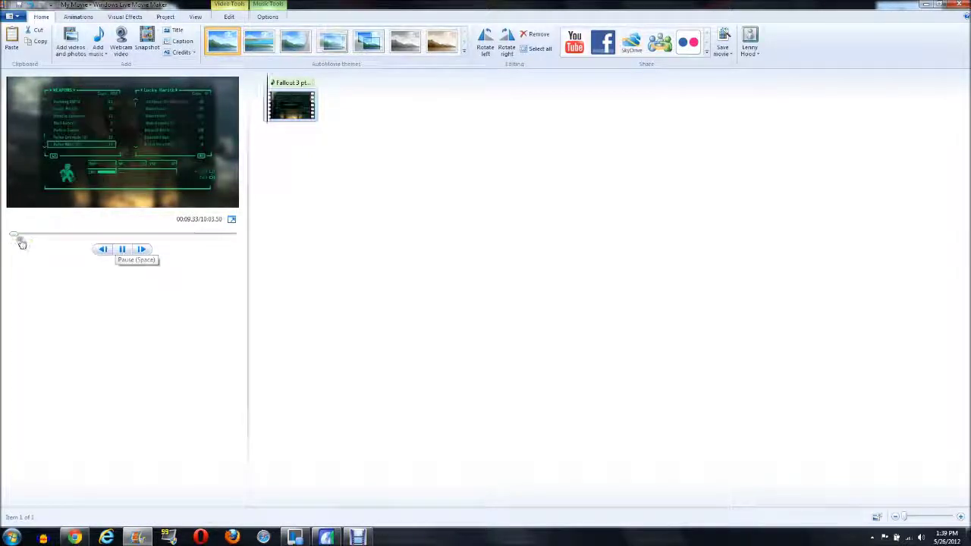
{"action": "left_click", "coordinate": [126, 251]}
- Dismiss the File menu's save options and undo twice to restore the removed clips
{"action": "left_click", "coordinate": [11, 16]}
{"action": "mouse_move", "coordinate": [68, 146]}
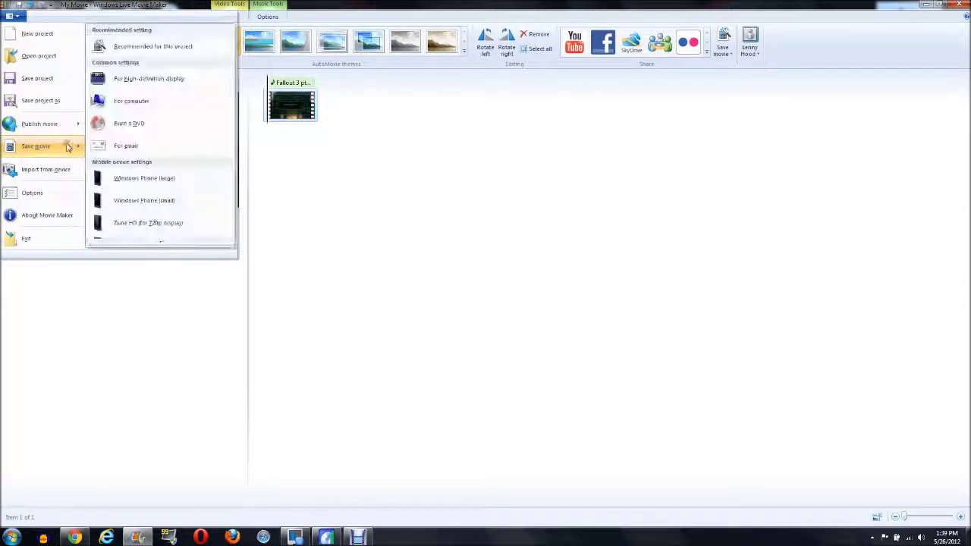
{"action": "left_click", "coordinate": [534, 103]}
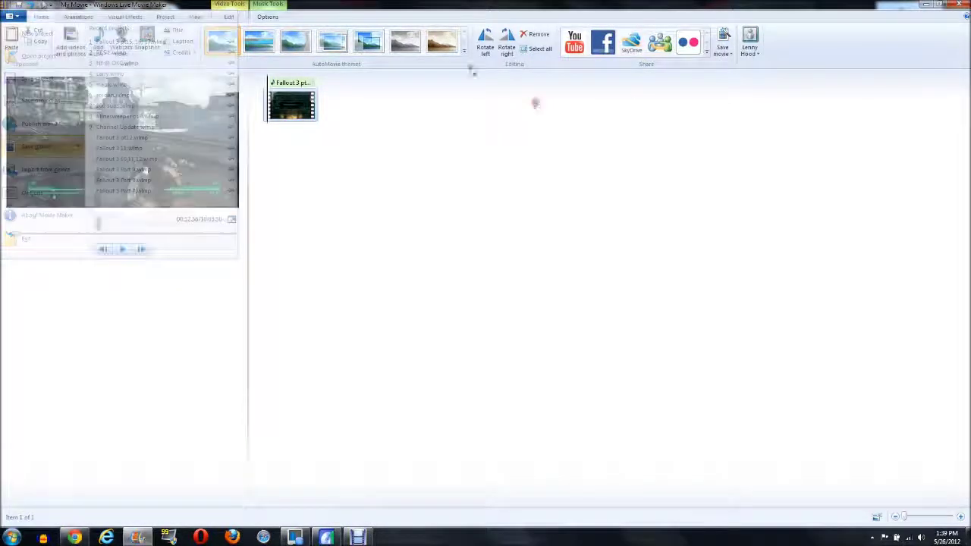
{"action": "left_click", "coordinate": [33, 8]}
{"action": "left_click", "coordinate": [33, 7]}
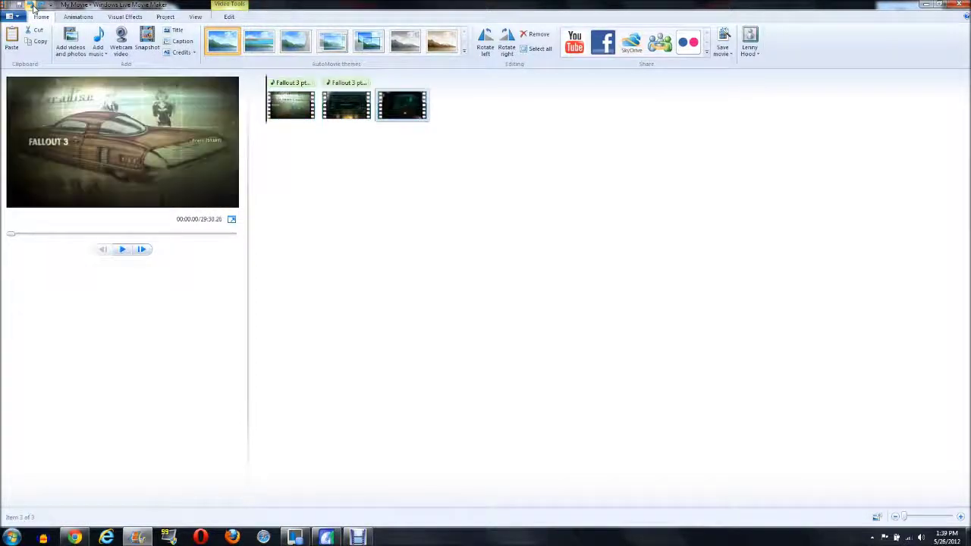
- Undo once more to restore the third music, then remove the first two music items
{"action": "left_click", "coordinate": [33, 8]}
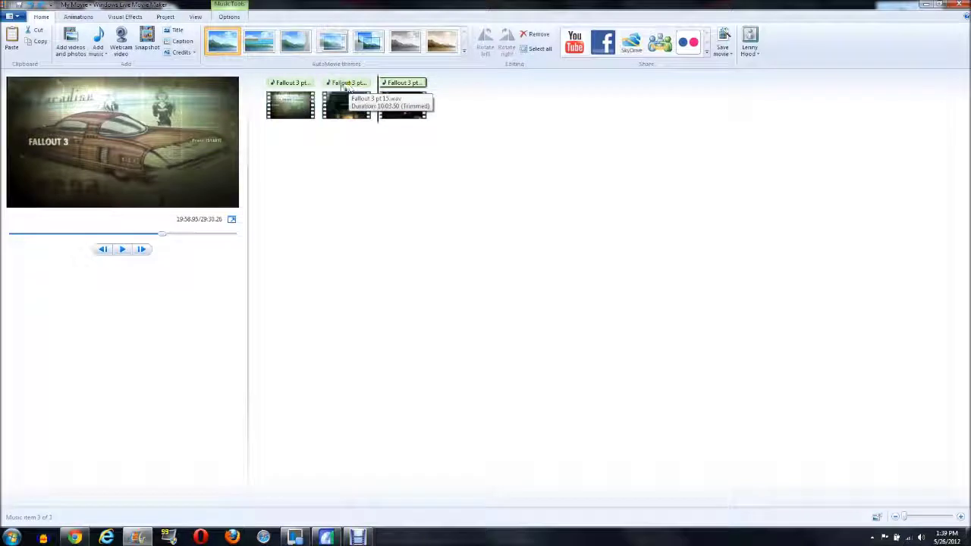
{"action": "right_click", "coordinate": [336, 85]}
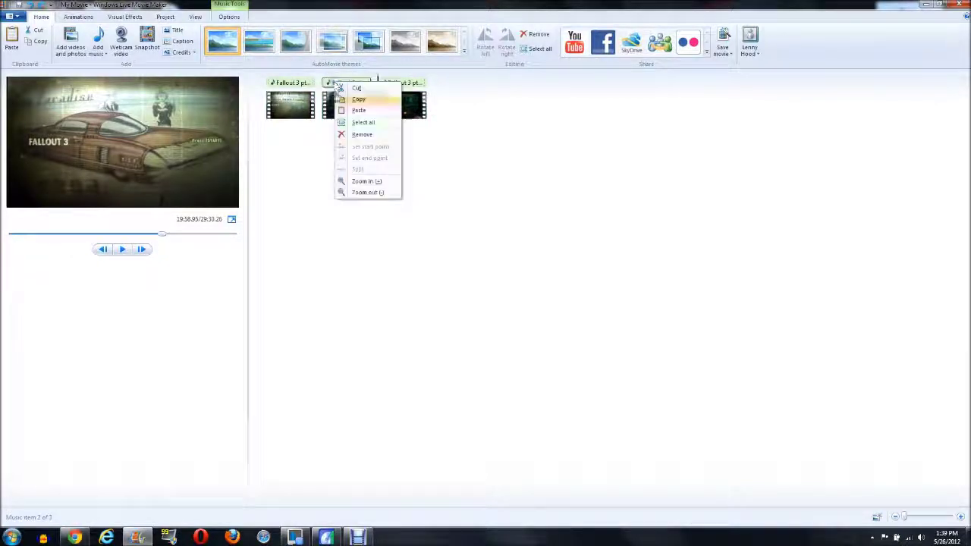
{"action": "left_click", "coordinate": [350, 136]}
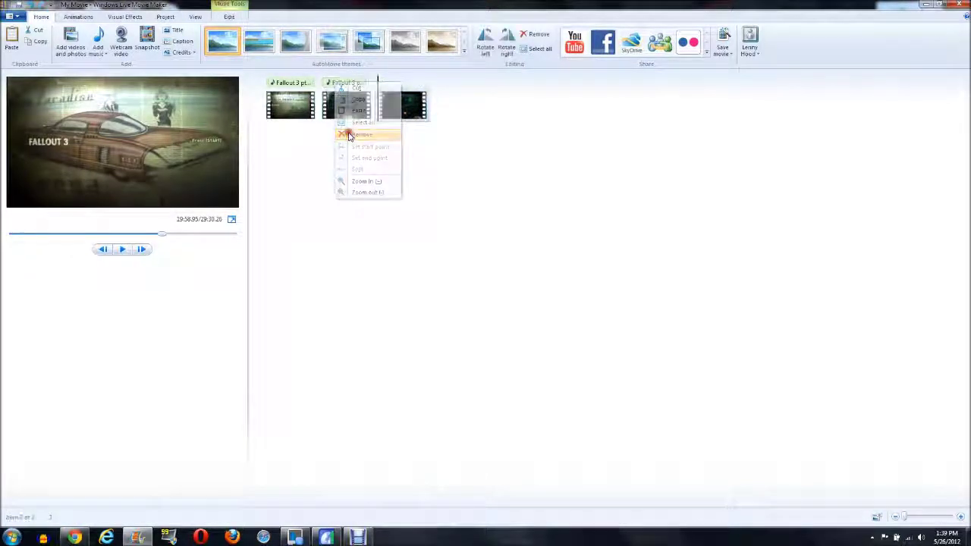
{"action": "right_click", "coordinate": [297, 85]}
{"action": "left_click", "coordinate": [326, 134]}
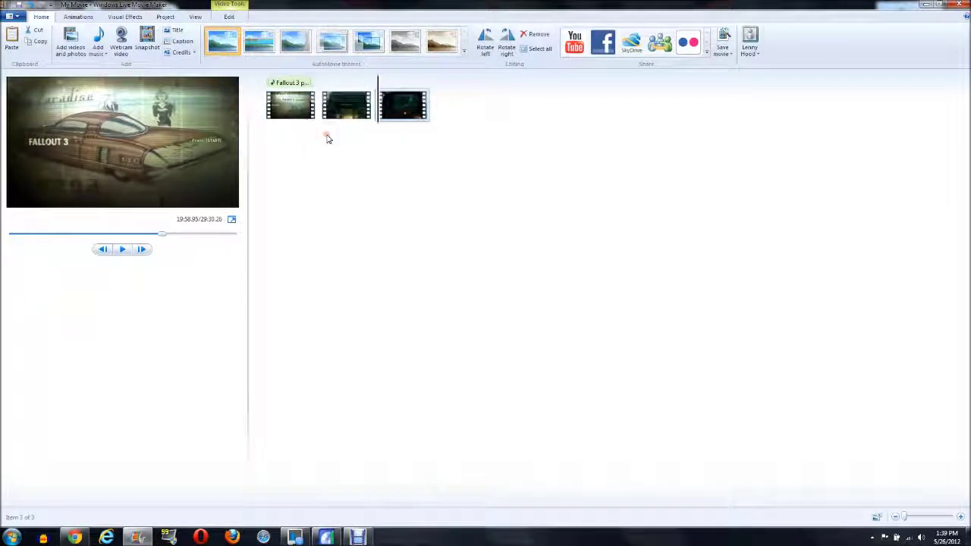
- Remove the first two video clips, leaving the 09:31 third part selected at its start
{"action": "right_click", "coordinate": [344, 112]}
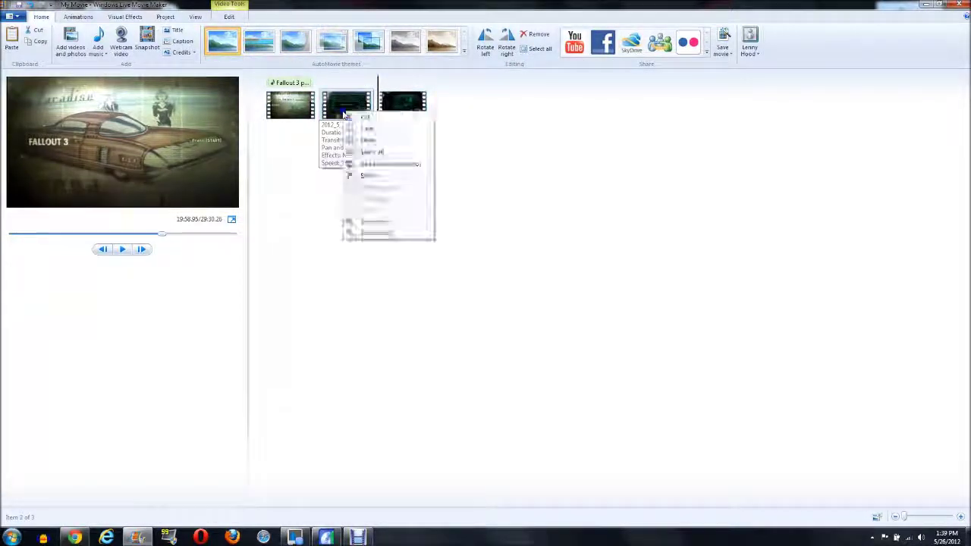
{"action": "left_click", "coordinate": [361, 176]}
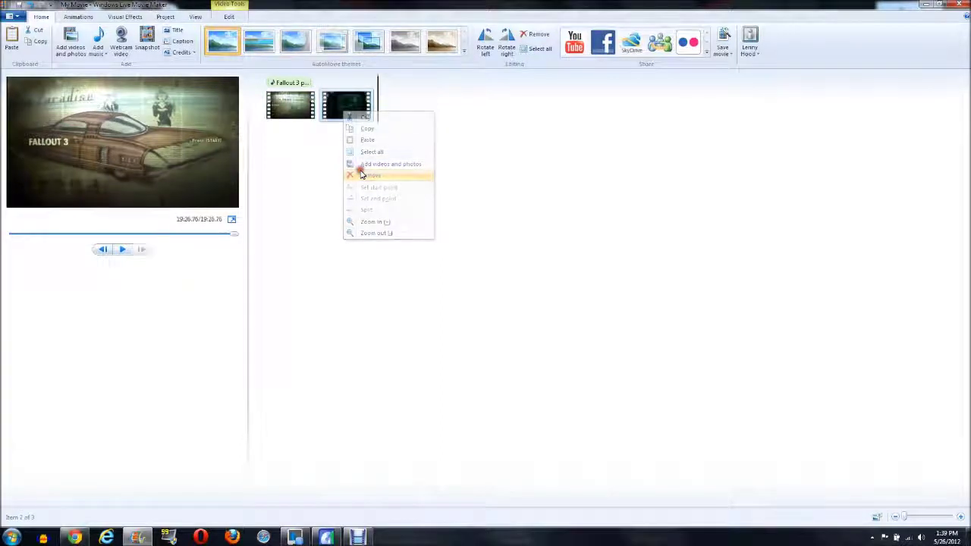
{"action": "right_click", "coordinate": [310, 113]}
{"action": "left_click", "coordinate": [338, 176]}
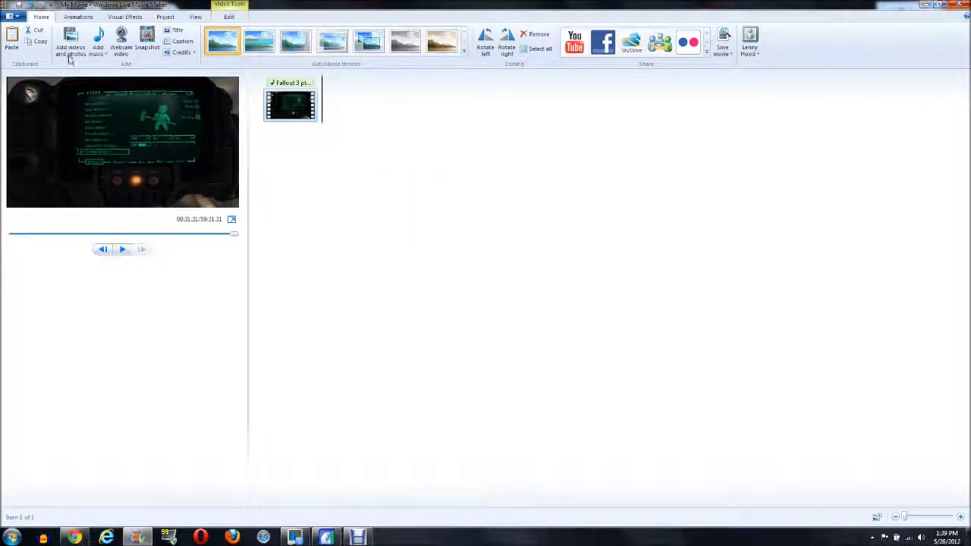
{"action": "left_click", "coordinate": [317, 113]}
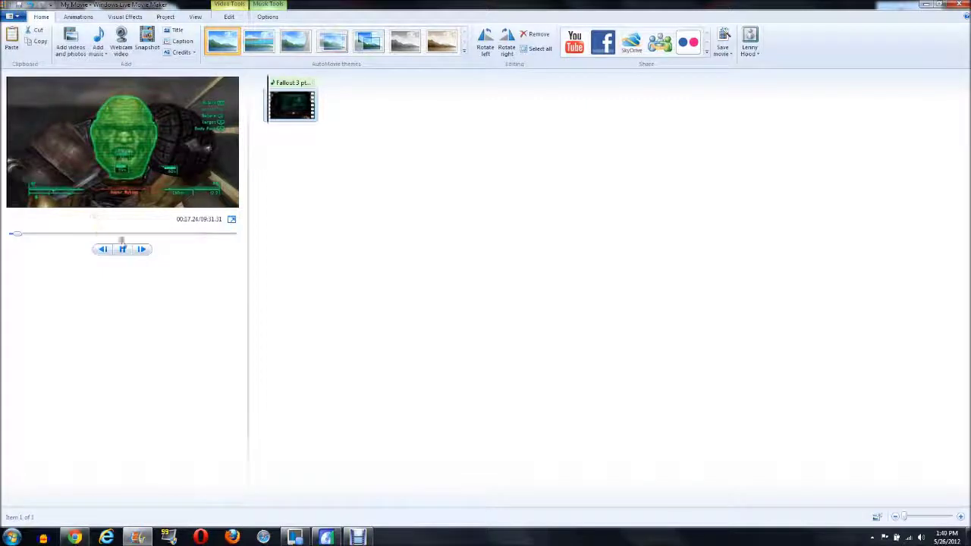
- Show the File menu's Save movie presets, such as For high-definition display and For computer
{"action": "left_click", "coordinate": [10, 16]}
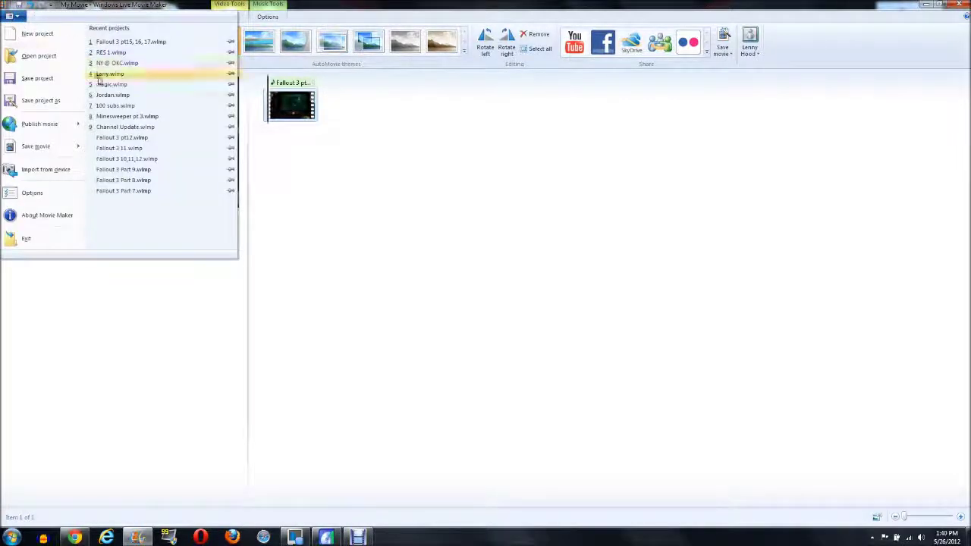
{"action": "mouse_move", "coordinate": [69, 145]}
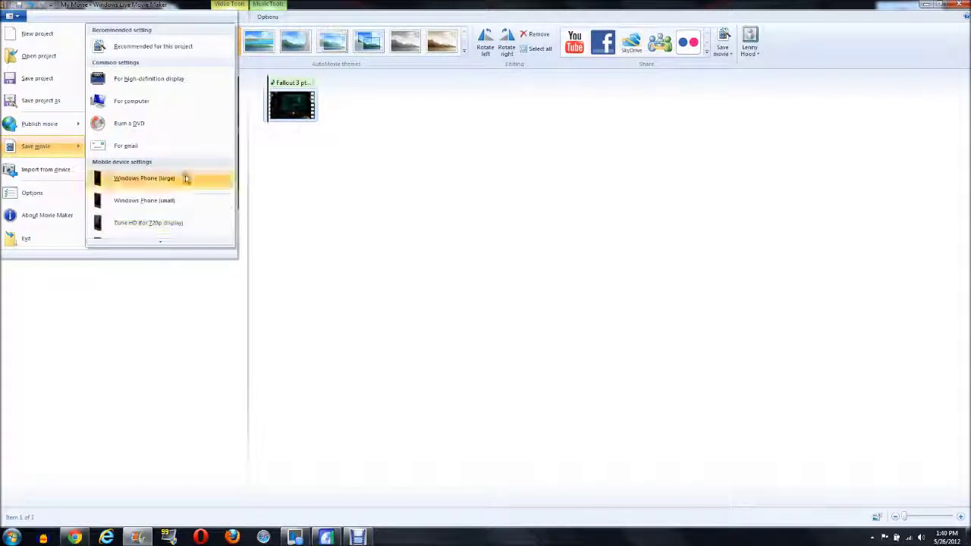